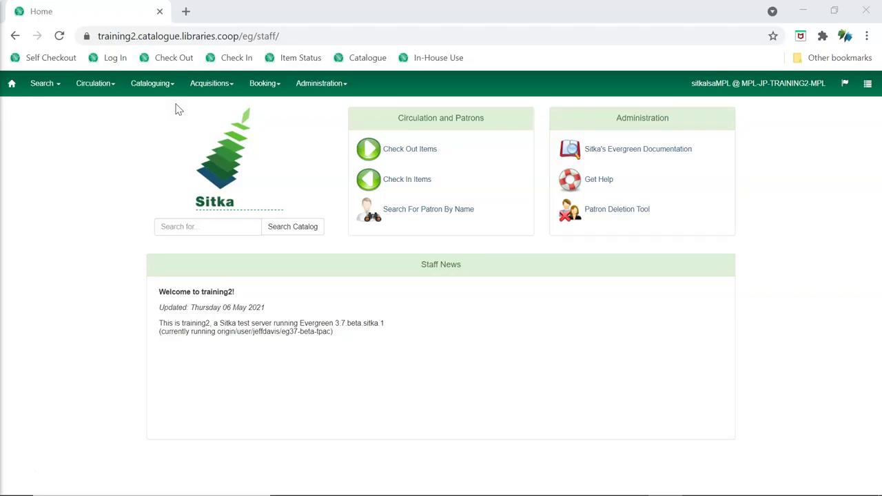
Step: Open the Cataloguing options to reach the Bibliographic MARC import form with queue May15 and source oclc
{"action": "left_click", "coordinate": [166, 85]}
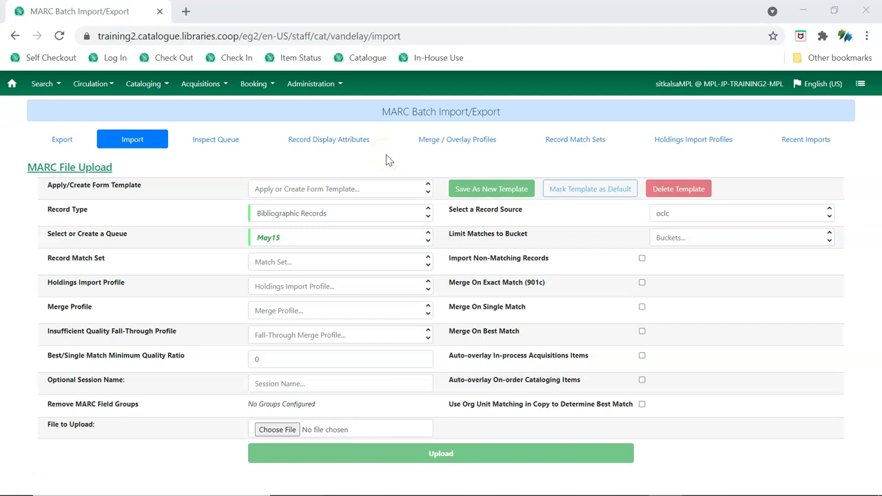
Step: Choose SitkaMatch as the match set and Merge Using EXISTING Record as the merge profile
{"action": "left_click", "coordinate": [360, 260]}
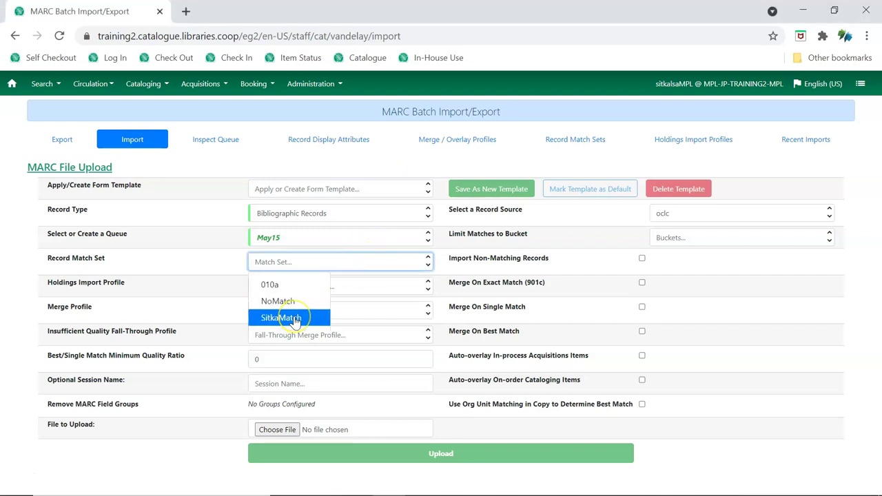
{"action": "left_click", "coordinate": [294, 318]}
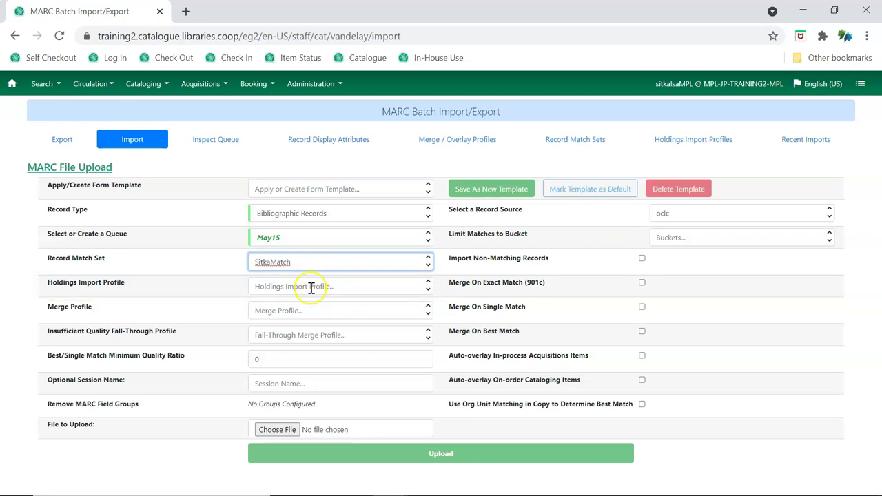
{"action": "left_click", "coordinate": [308, 313]}
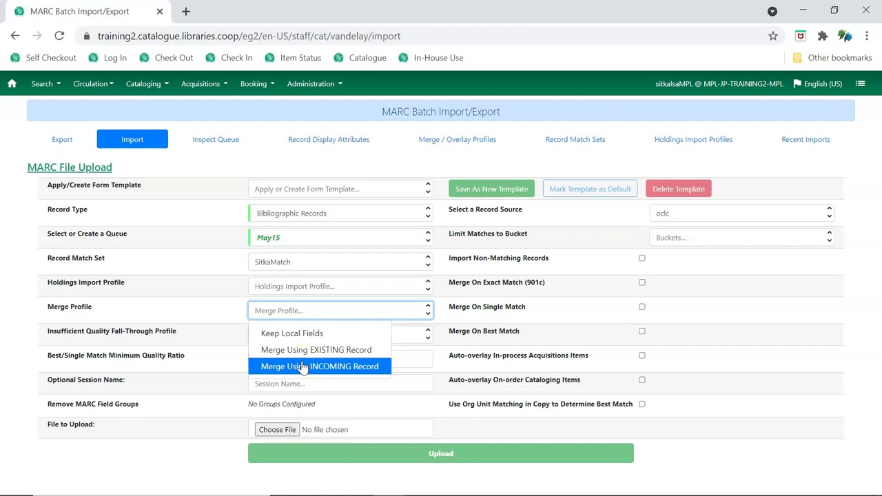
{"action": "left_click", "coordinate": [304, 350]}
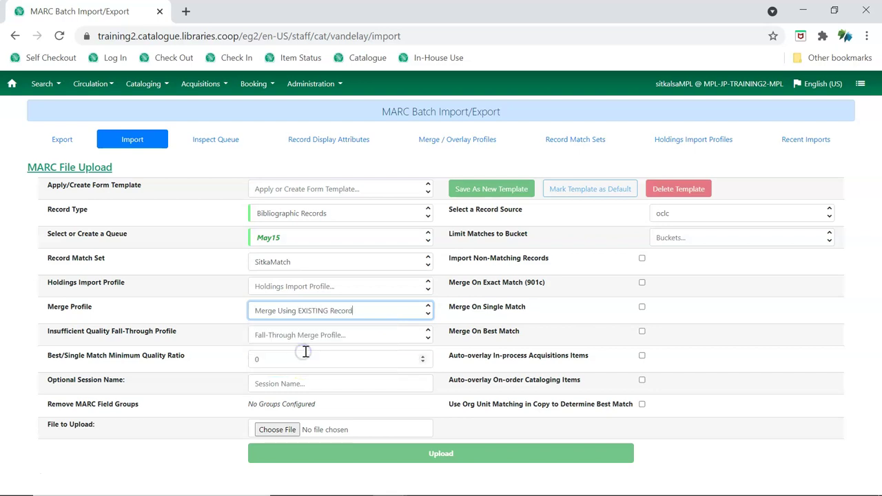
Step: Change the record source to Other and enable importing non-matching records
{"action": "left_click", "coordinate": [706, 219]}
{"action": "scroll", "coordinate": [699, 254], "scroll_direction": "down", "scroll_amount": 1}
{"action": "scroll", "coordinate": [682, 259], "scroll_direction": "down", "scroll_amount": 1}
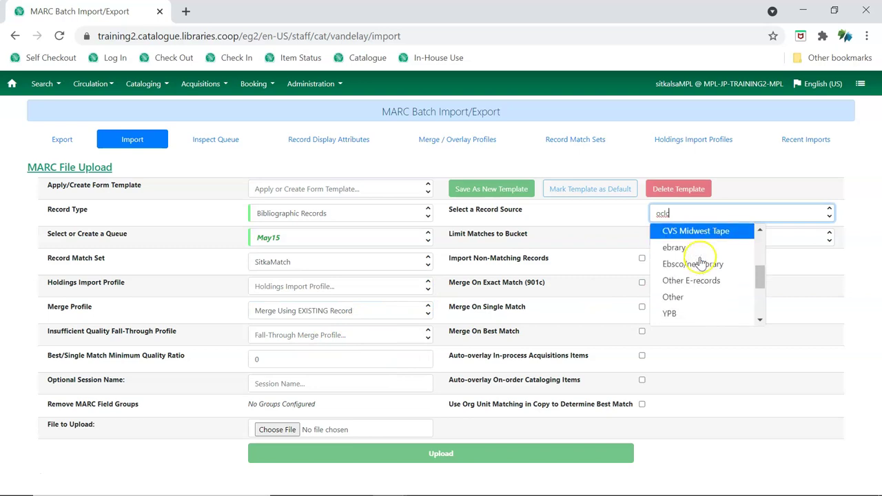
{"action": "left_click", "coordinate": [692, 296]}
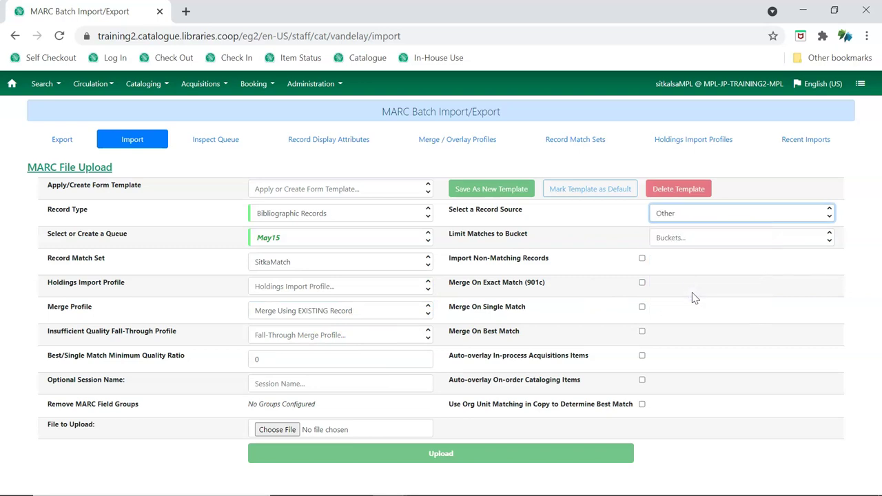
{"action": "left_click", "coordinate": [642, 261]}
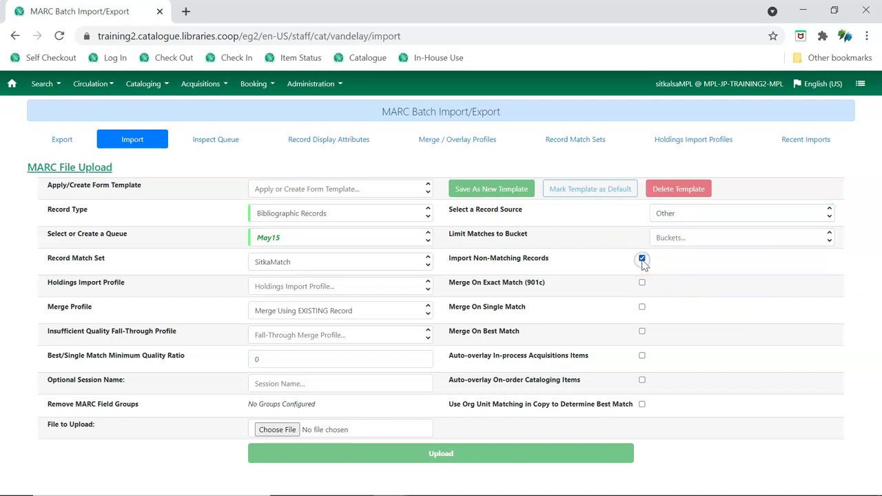
Step: Upload MPL-1.mrc into queue May15 and let upload, enqueue and import reach 100%
{"action": "left_click", "coordinate": [278, 429]}
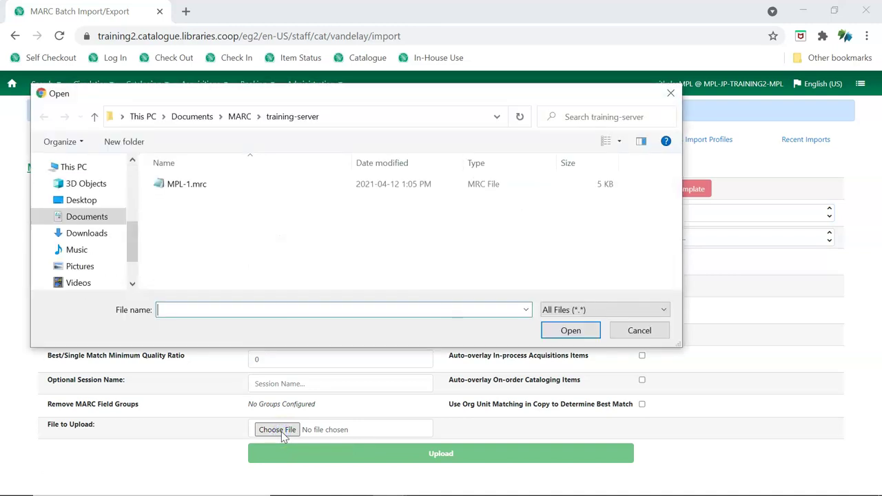
{"action": "left_click", "coordinate": [195, 184]}
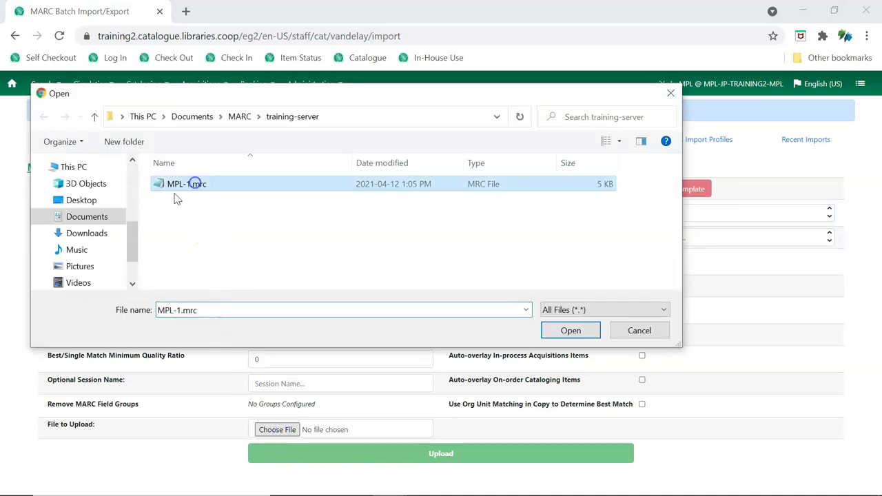
{"action": "left_click", "coordinate": [571, 330]}
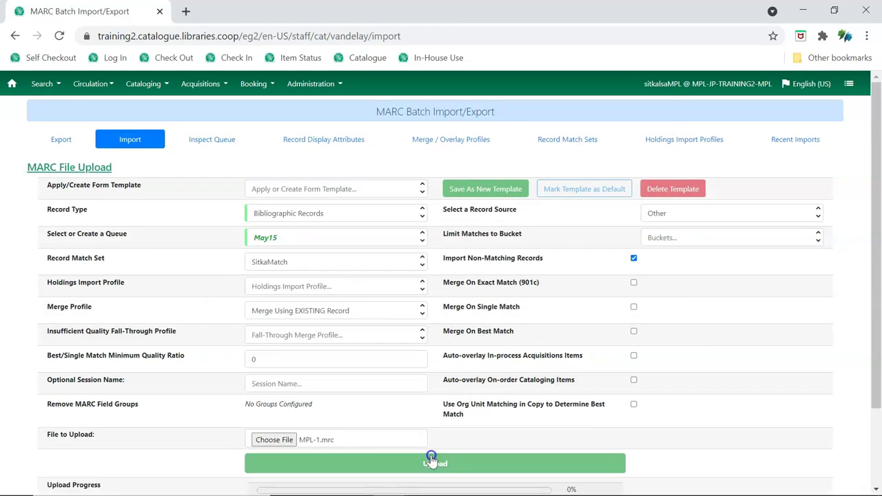
{"action": "scroll", "coordinate": [431, 458], "scroll_direction": "down", "scroll_amount": 1}
{"action": "scroll", "coordinate": [445, 449], "scroll_direction": "down", "scroll_amount": 2}
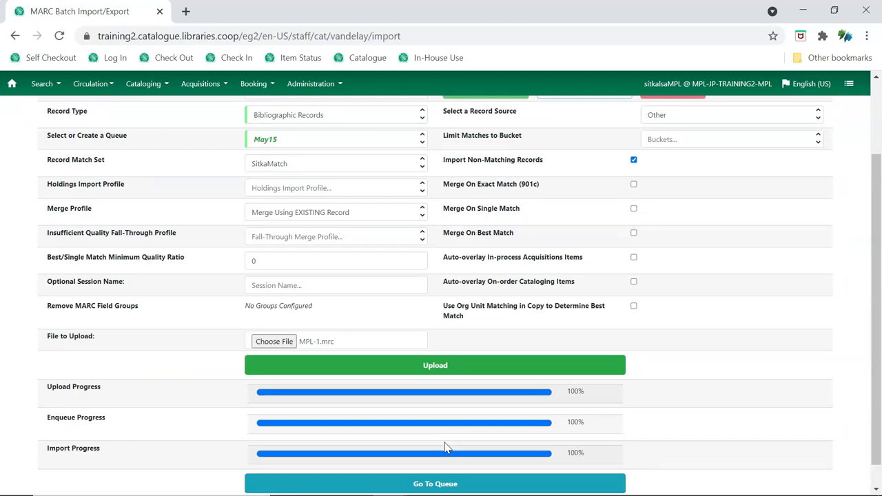
Step: Open queue May15 and show the two 100-score catalogue matches for Under currents
{"action": "left_click", "coordinate": [434, 484]}
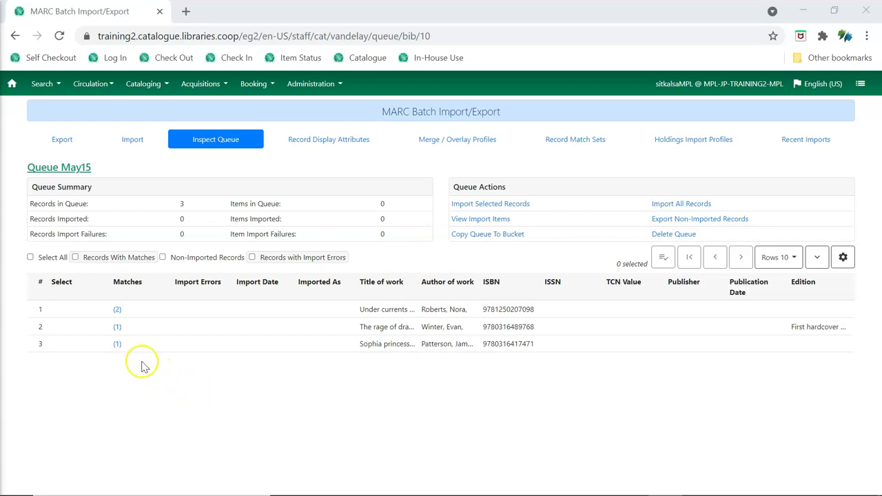
{"action": "left_click", "coordinate": [117, 311]}
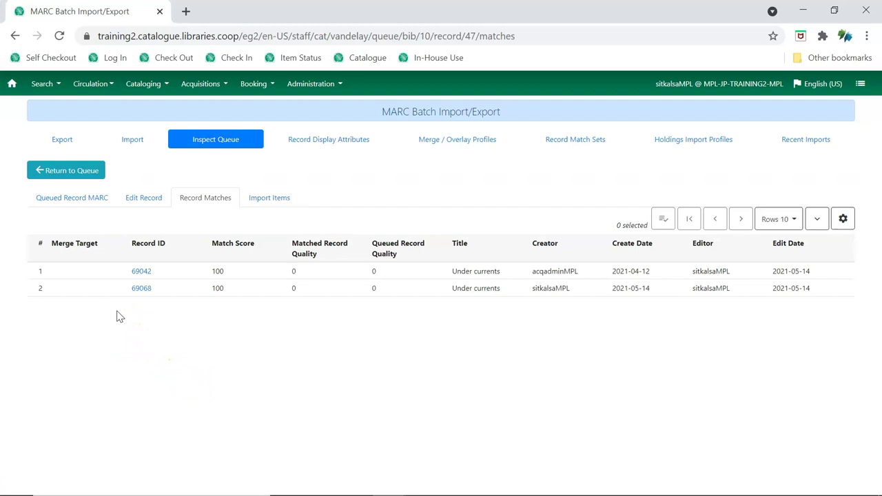
{"action": "left_click", "coordinate": [143, 272]}
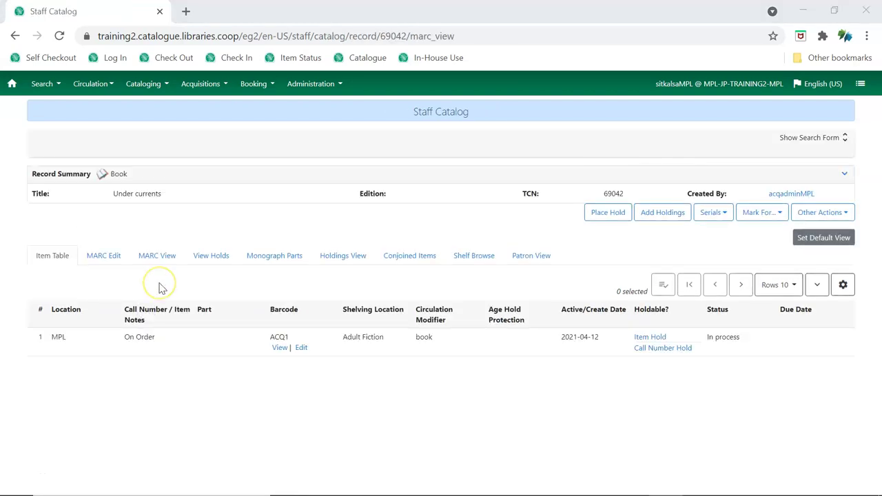
{"action": "left_click", "coordinate": [160, 263]}
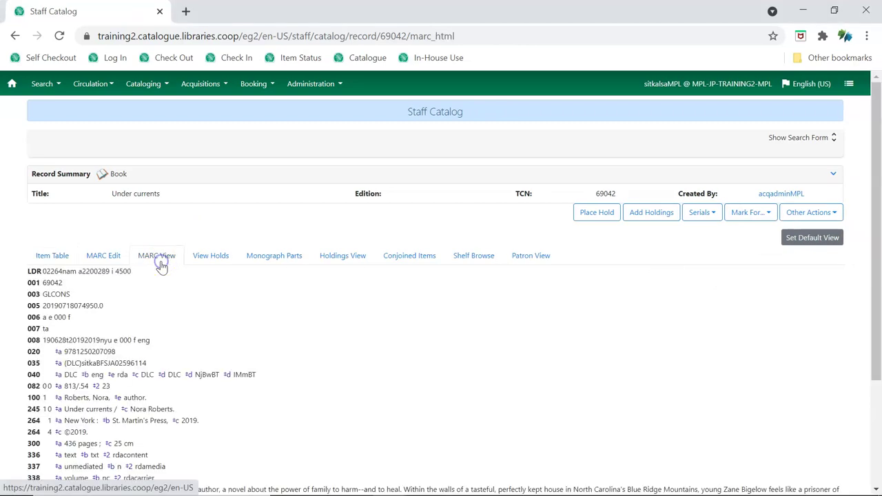
{"action": "left_click", "coordinate": [155, 260]}
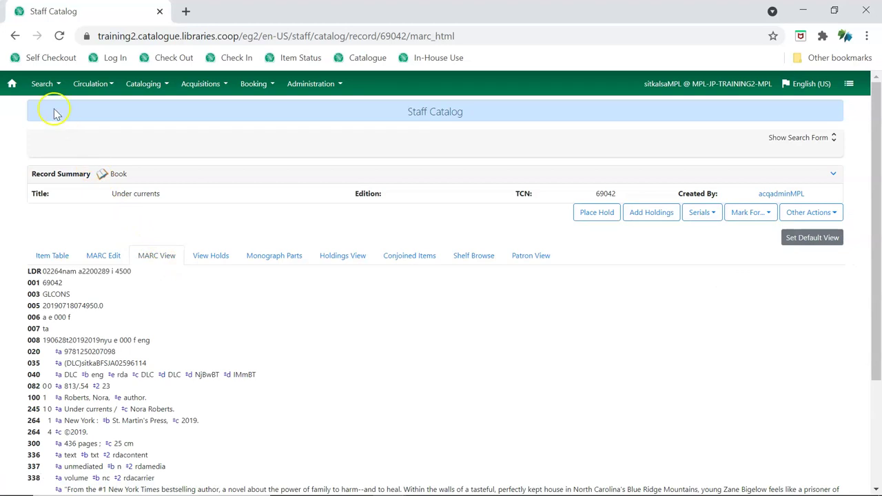
{"action": "left_click", "coordinate": [15, 36]}
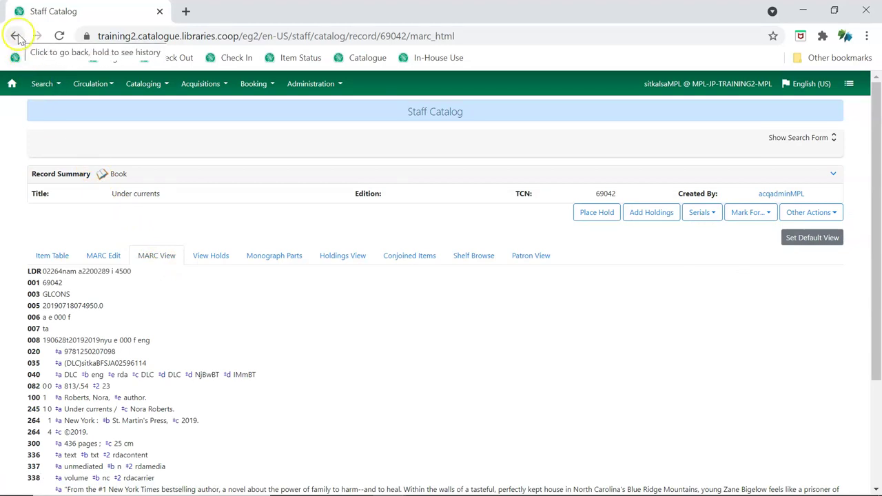
{"action": "left_click", "coordinate": [17, 37]}
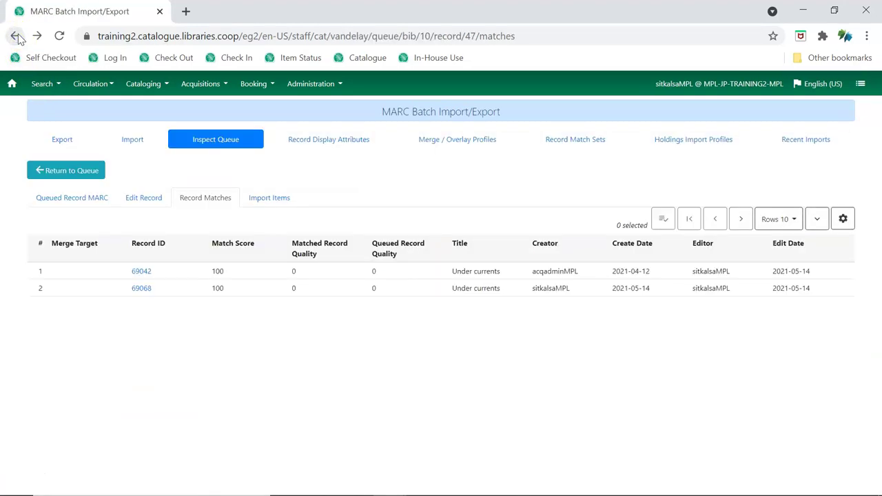
Step: Make record 69042 the merge target for Under currents, then go back to queue May15
{"action": "left_click", "coordinate": [16, 39]}
{"action": "double_click", "coordinate": [250, 276]}
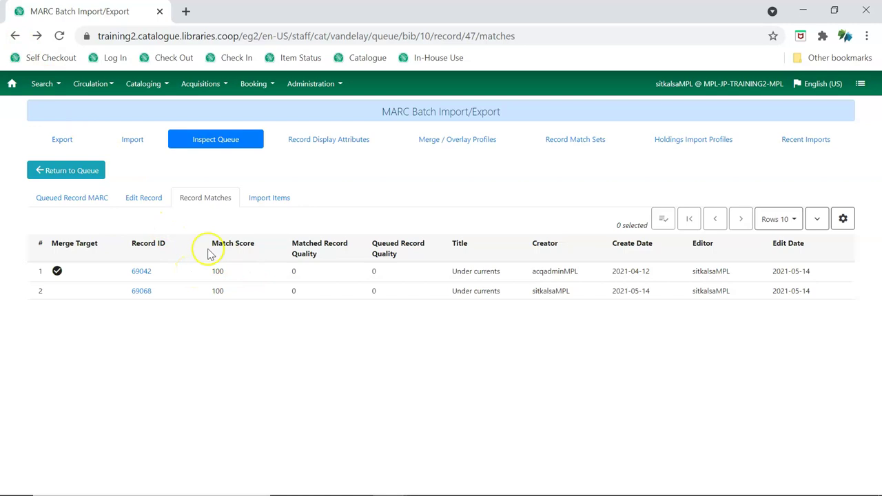
{"action": "left_click", "coordinate": [88, 178]}
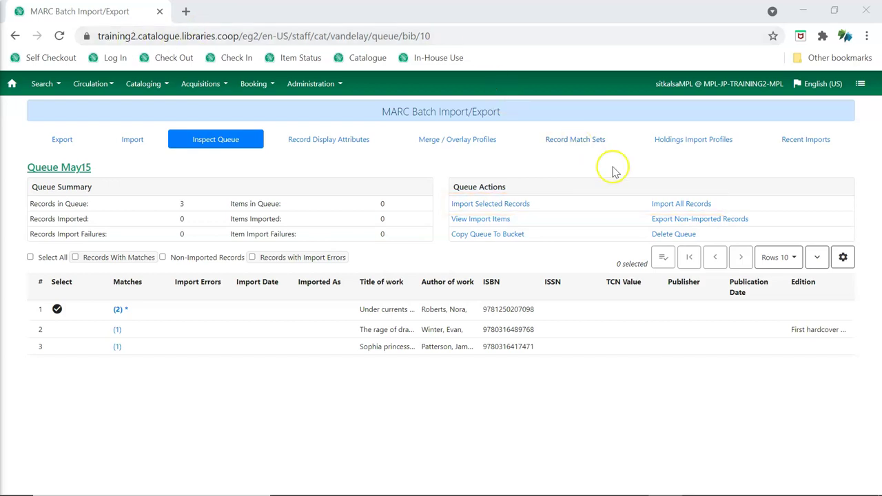
Step: Set up importing all May15 records with SitkaMatch, importing non-matches and merging on single match
{"action": "left_click", "coordinate": [658, 203]}
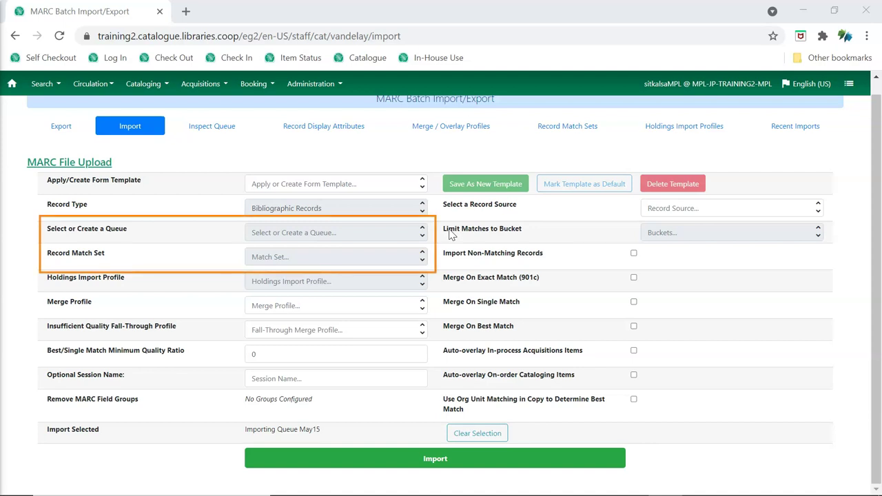
{"action": "left_click", "coordinate": [423, 257]}
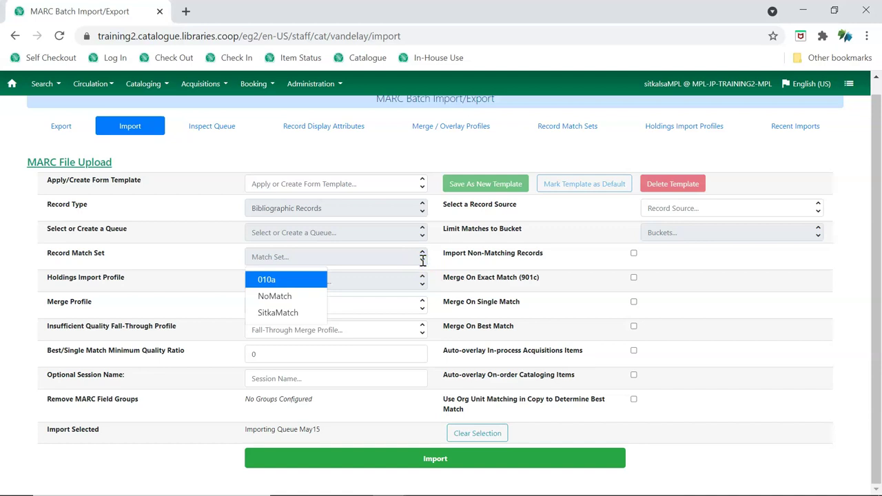
{"action": "left_click", "coordinate": [295, 313]}
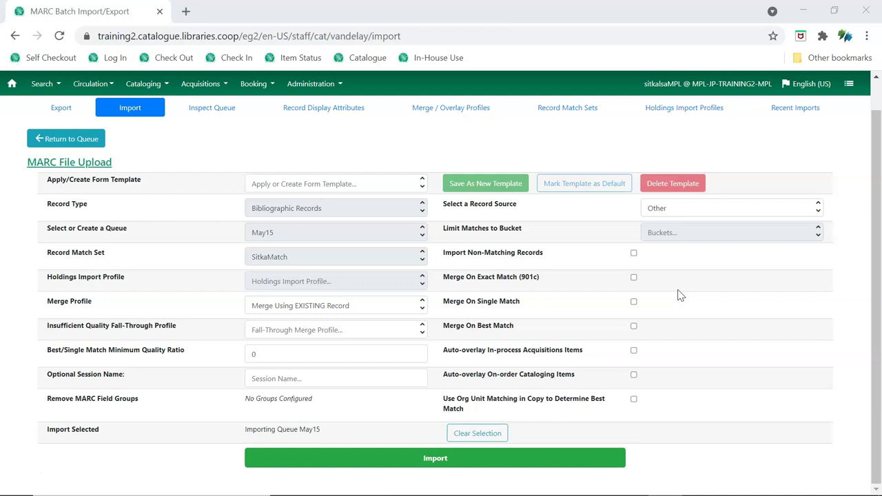
{"action": "left_click", "coordinate": [633, 253]}
{"action": "left_click", "coordinate": [634, 302]}
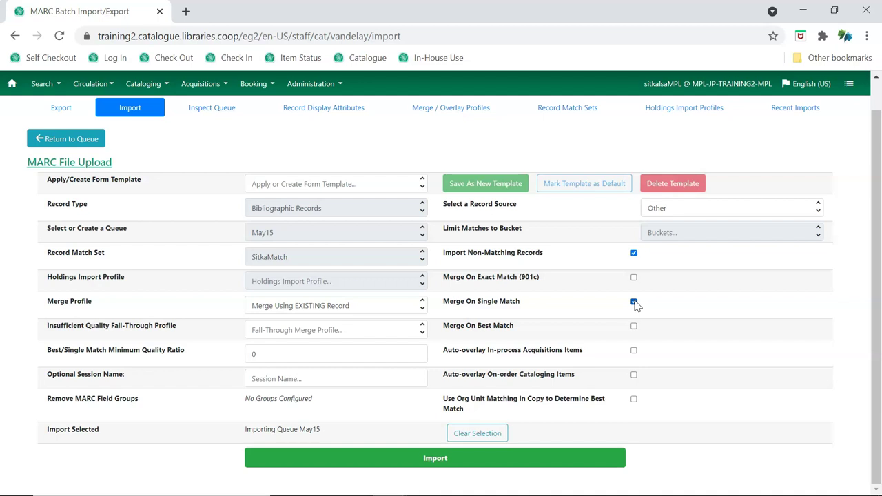
Step: Import queue May15 to 100%, then return to it showing records 69042, 69043 and 69044
{"action": "left_click", "coordinate": [476, 461]}
{"action": "scroll", "coordinate": [475, 463], "scroll_direction": "down", "scroll_amount": 1}
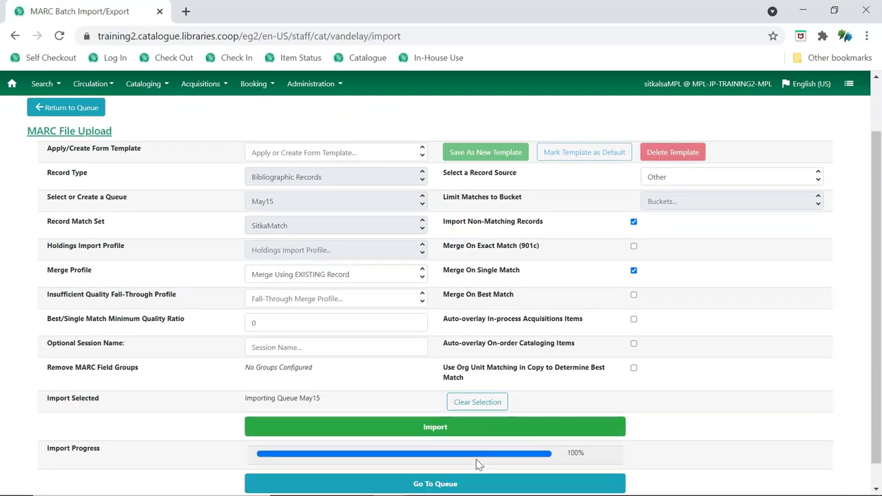
{"action": "scroll", "coordinate": [476, 463], "scroll_direction": "up", "scroll_amount": 1}
{"action": "scroll", "coordinate": [475, 462], "scroll_direction": "down", "scroll_amount": 2}
{"action": "left_click", "coordinate": [446, 467]}
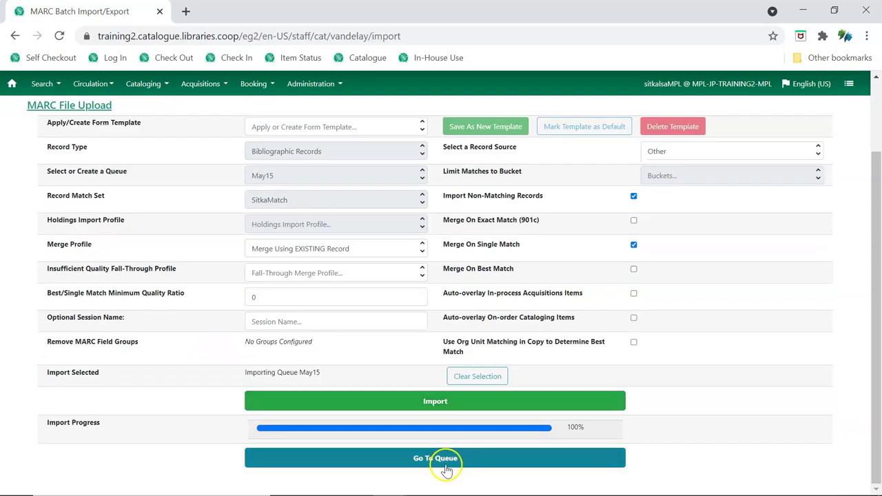
{"action": "left_click", "coordinate": [419, 460]}
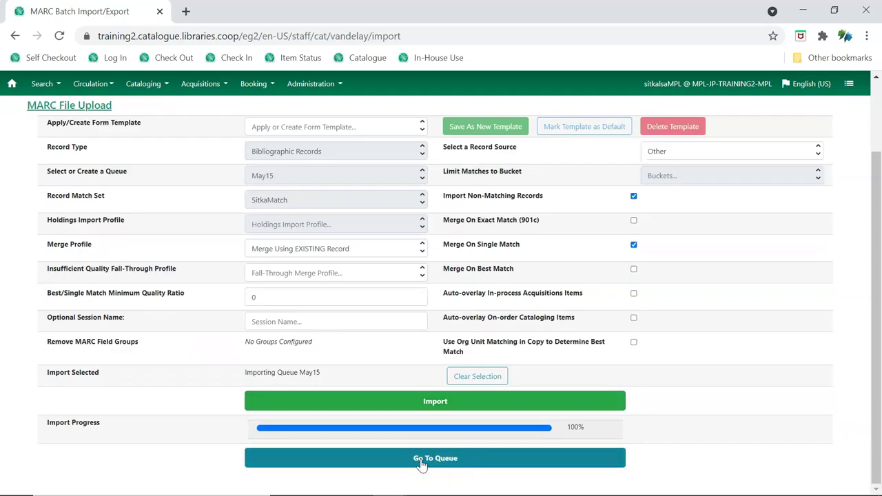
{"action": "left_click", "coordinate": [422, 465]}
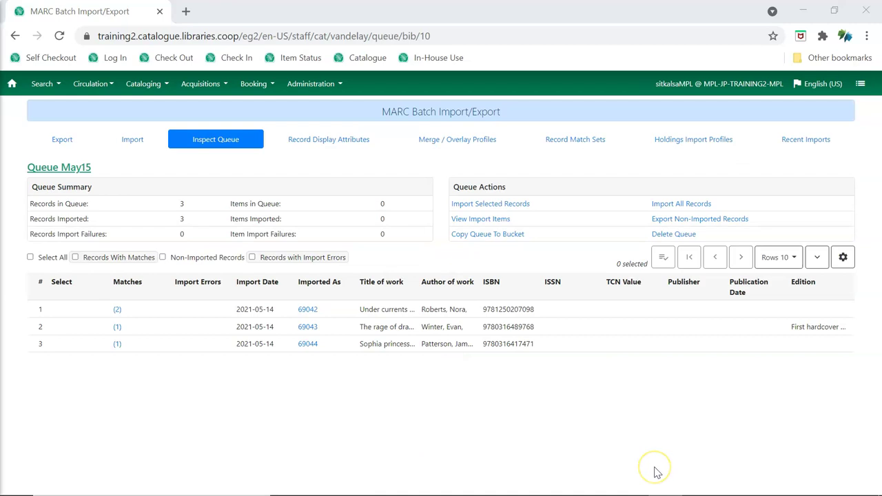